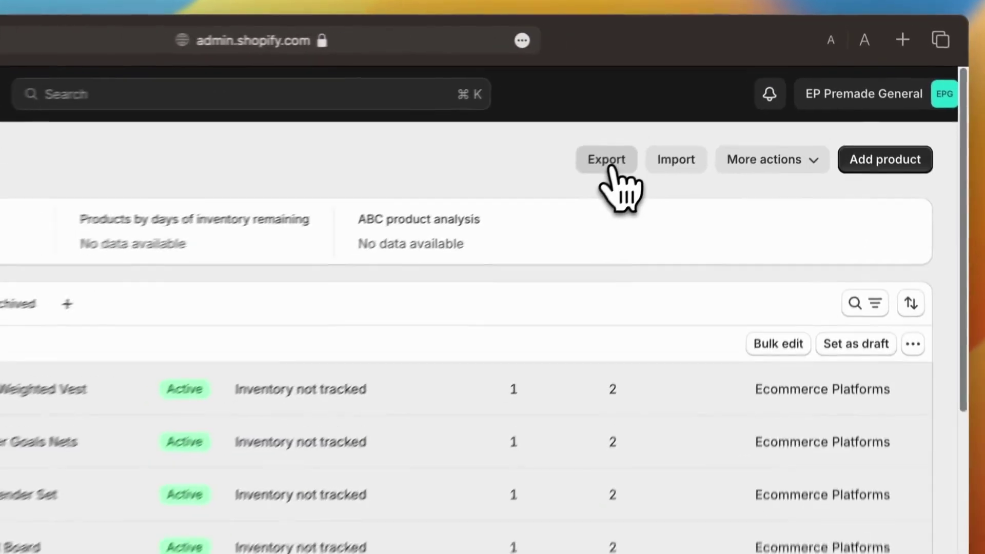
Step: Export all products as a CSV for Excel, Numbers, or other spreadsheet programs
{"action": "left_click", "coordinate": [708, 102]}
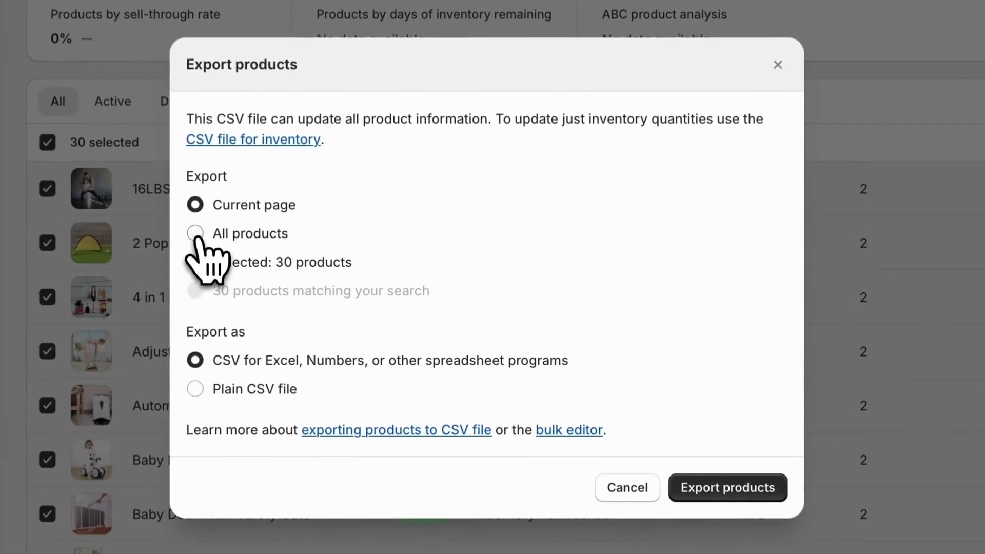
{"action": "left_click", "coordinate": [319, 266]}
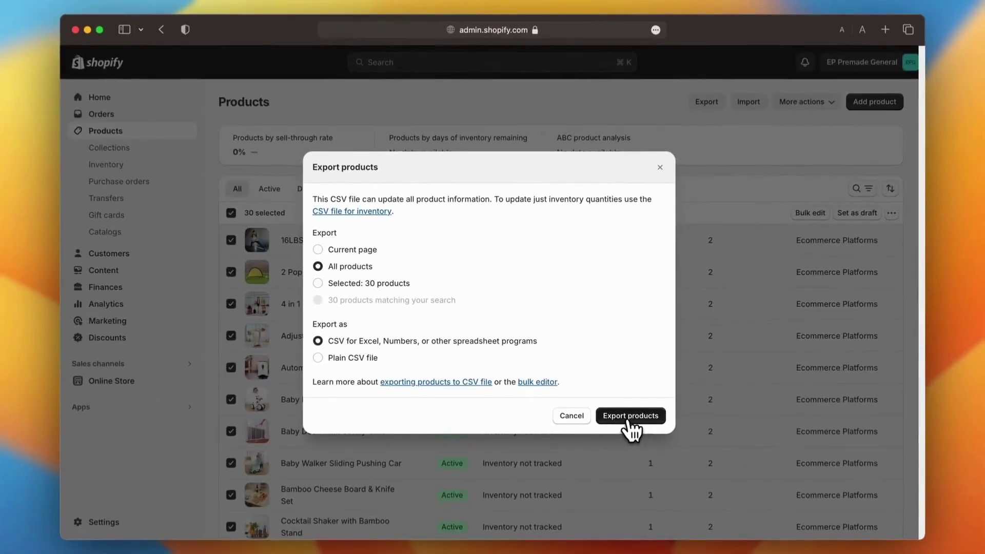
{"action": "left_click", "coordinate": [631, 416]}
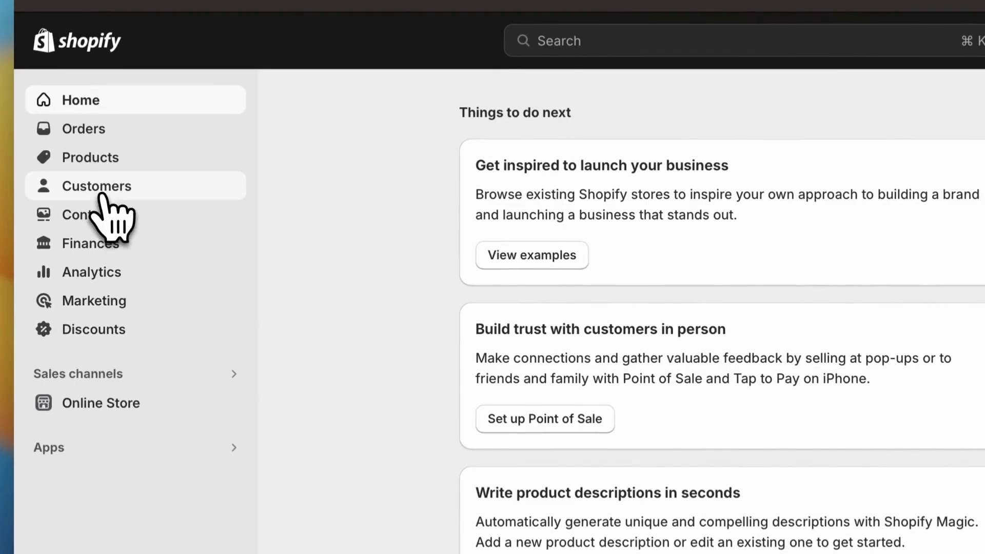
Step: Select every customer in the customer list and export all customers, including tags and metafields, as a CSV for spreadsheet programs
{"action": "left_click", "coordinate": [102, 193]}
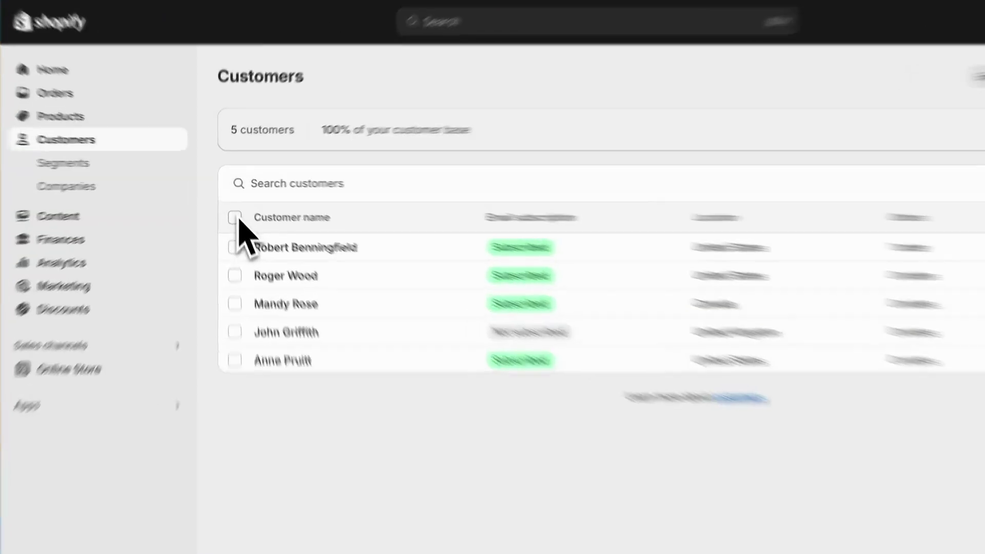
{"action": "left_click", "coordinate": [231, 204]}
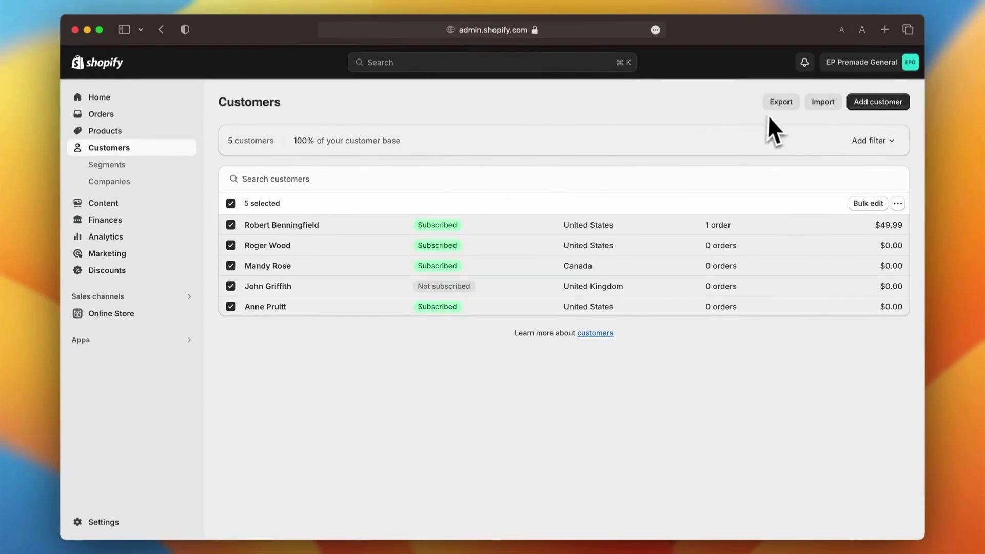
{"action": "left_click", "coordinate": [780, 105]}
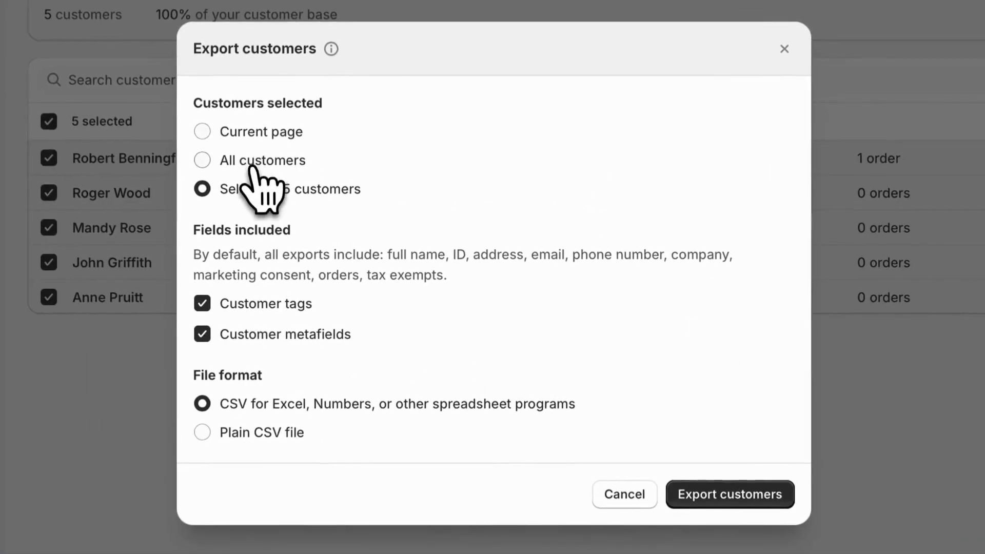
{"action": "left_click", "coordinate": [350, 228]}
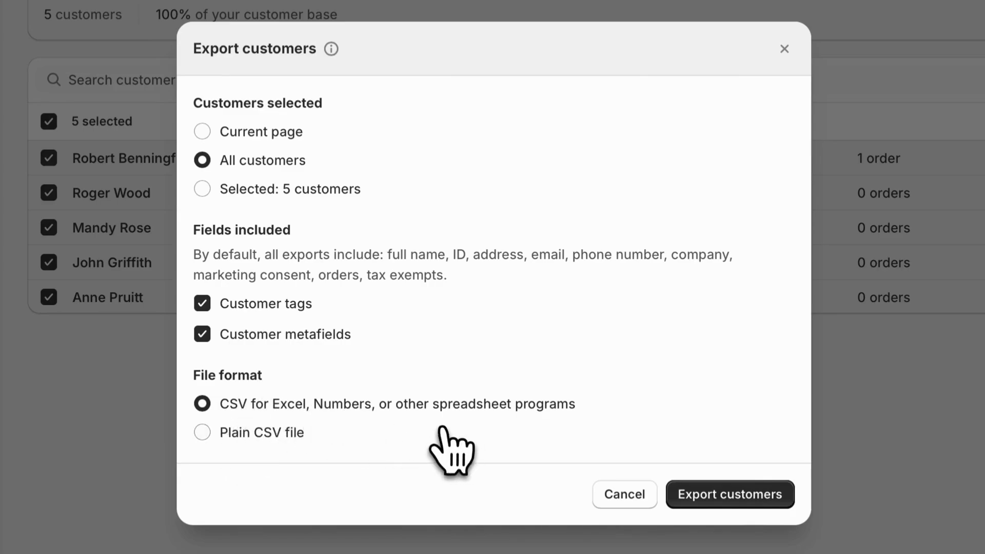
{"action": "left_click", "coordinate": [713, 494]}
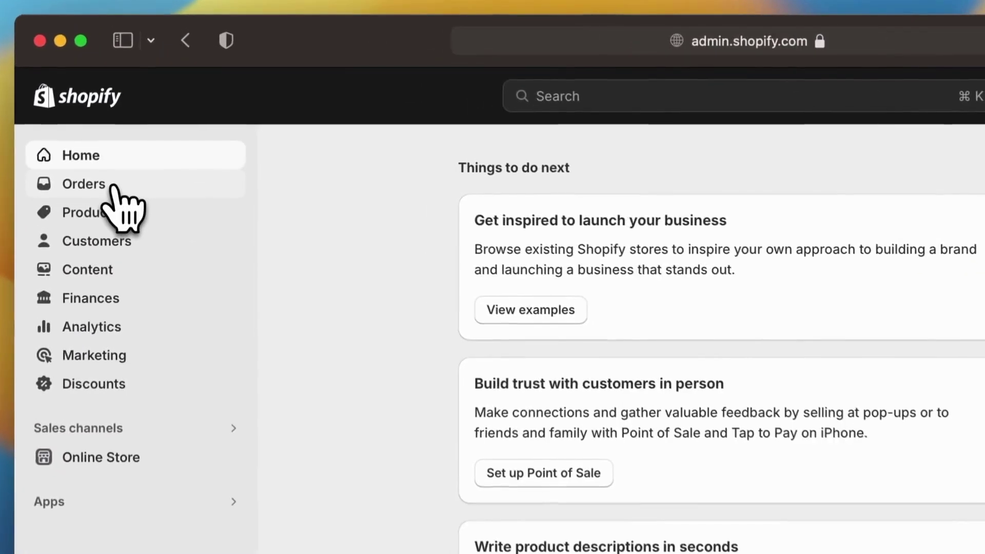
Step: Select every order in the order list and export all orders as a CSV for spreadsheet programs
{"action": "left_click", "coordinate": [113, 188]}
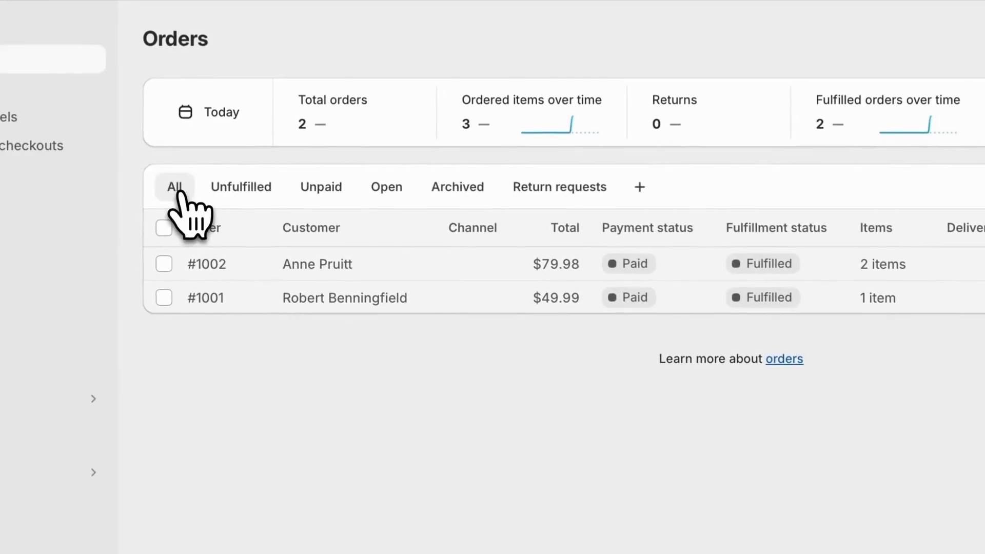
{"action": "left_click", "coordinate": [166, 229]}
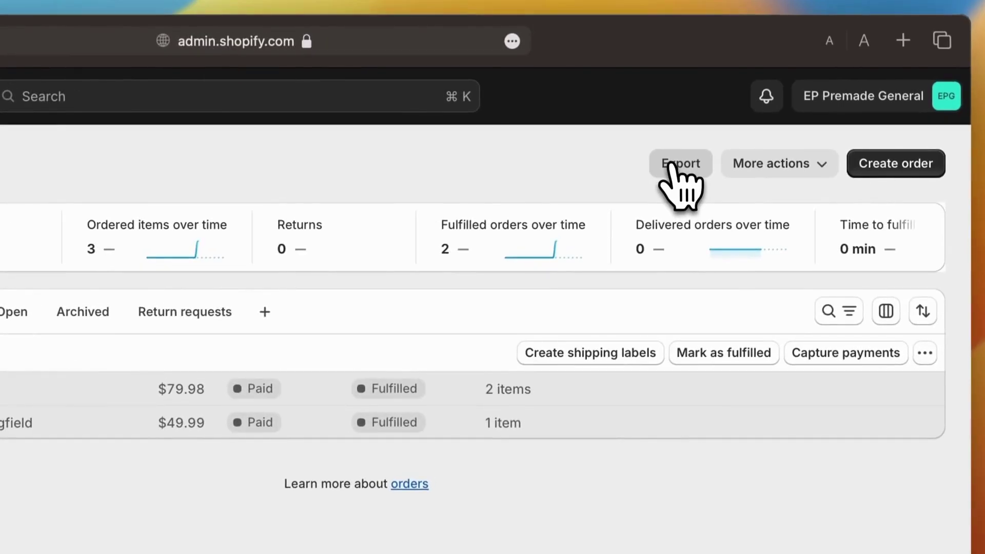
{"action": "left_click", "coordinate": [752, 103]}
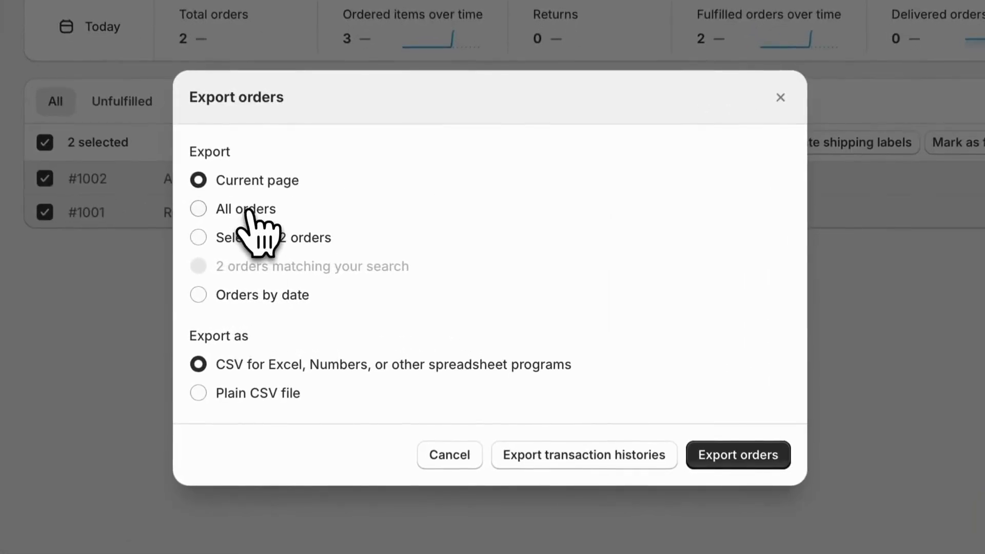
{"action": "left_click", "coordinate": [248, 211]}
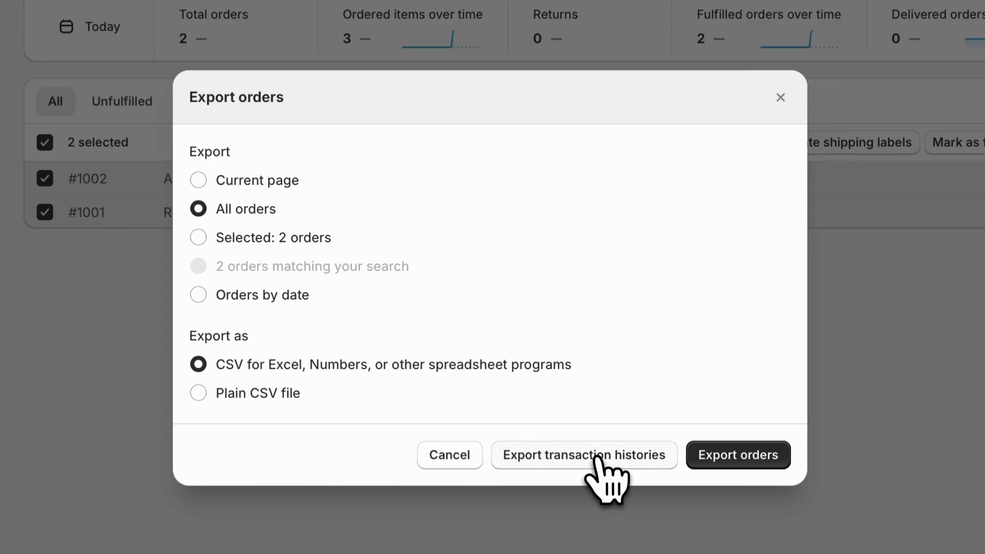
{"action": "left_click", "coordinate": [763, 465]}
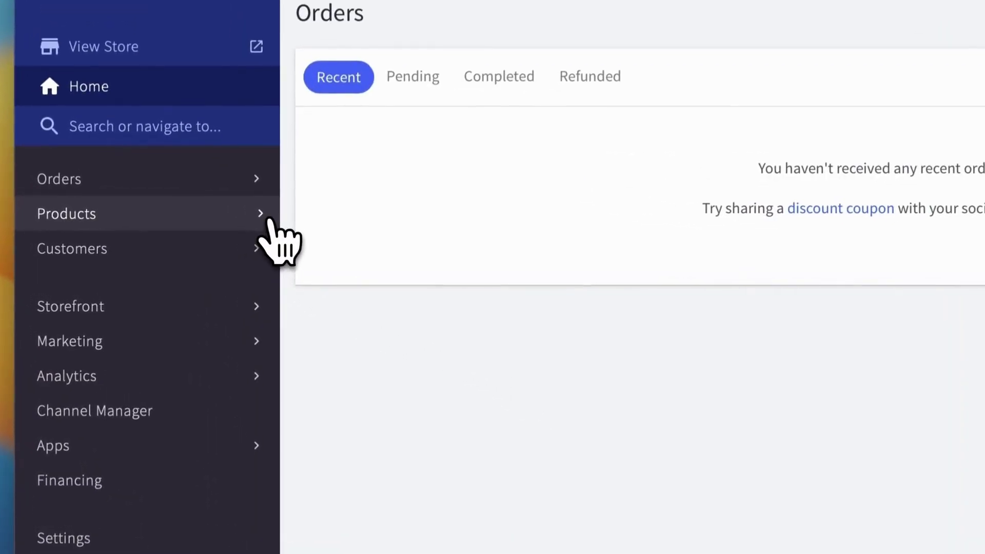
Step: In BigCommerce, open the product import, keep Products as the data to import, and upload products.csv from Downloads
{"action": "left_click", "coordinate": [268, 219]}
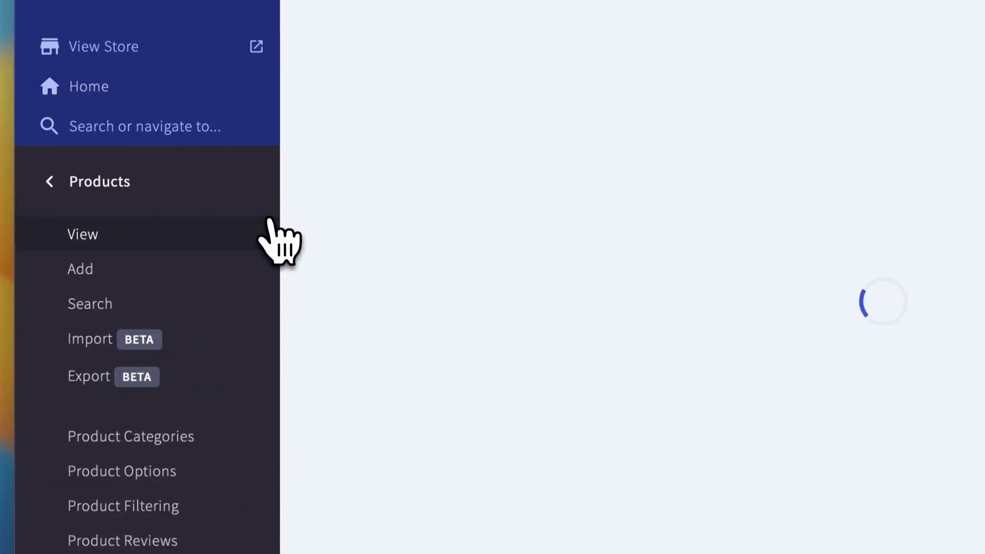
{"action": "left_click", "coordinate": [217, 345]}
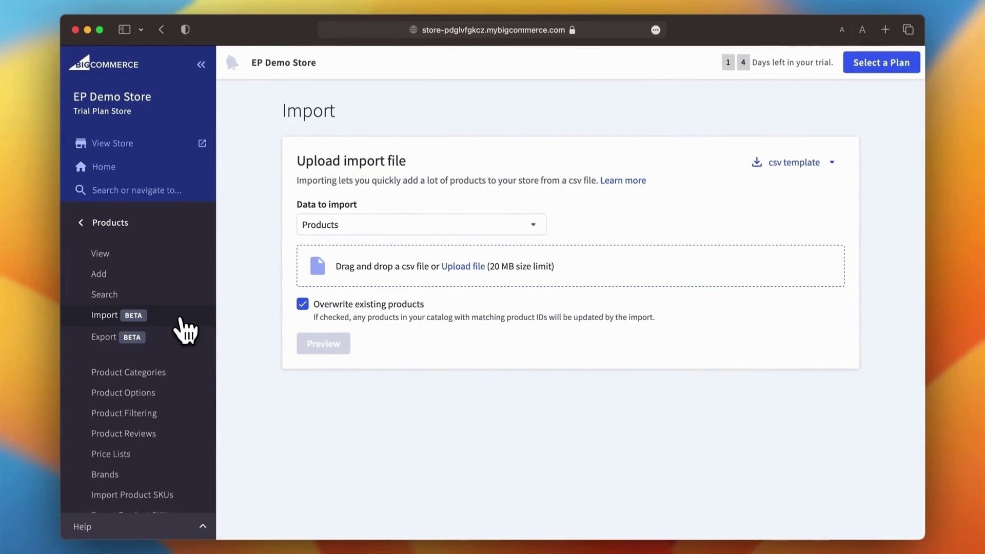
{"action": "left_click", "coordinate": [367, 225]}
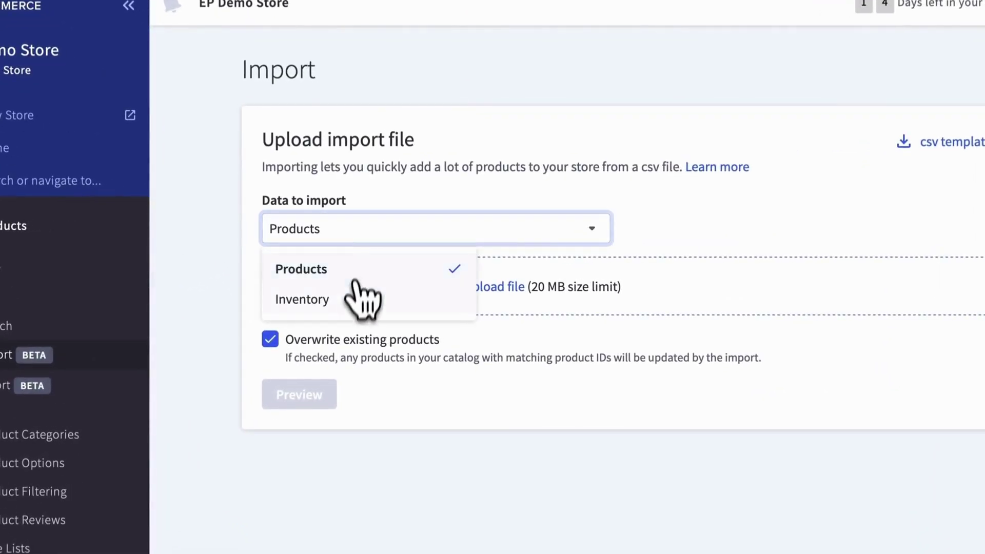
{"action": "left_click", "coordinate": [369, 270]}
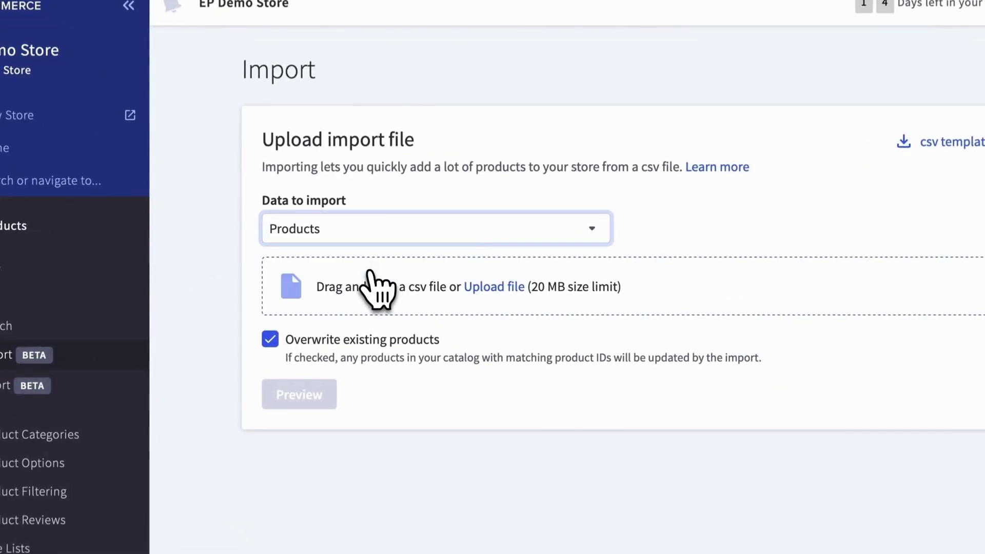
{"action": "left_click", "coordinate": [510, 287]}
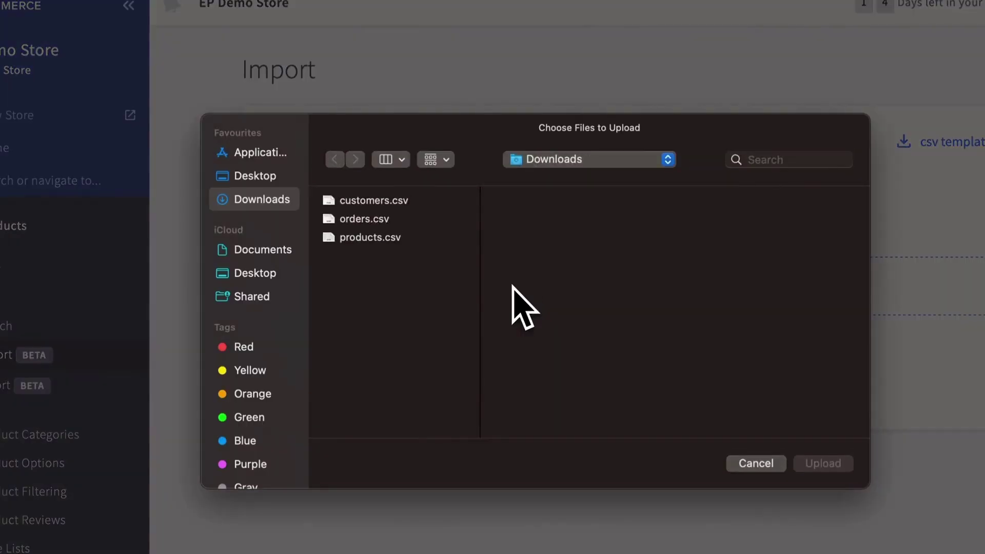
{"action": "left_click", "coordinate": [356, 239]}
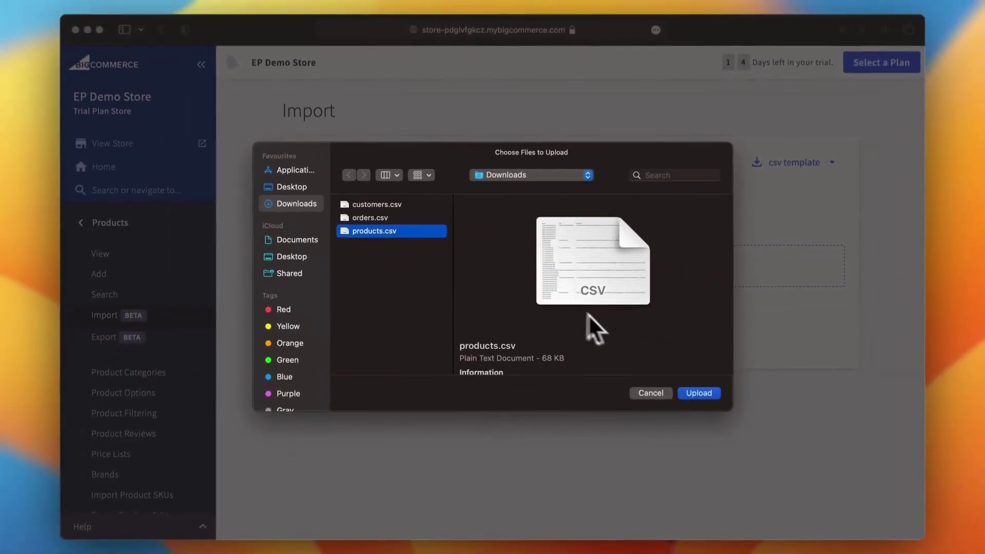
{"action": "left_click", "coordinate": [712, 390]}
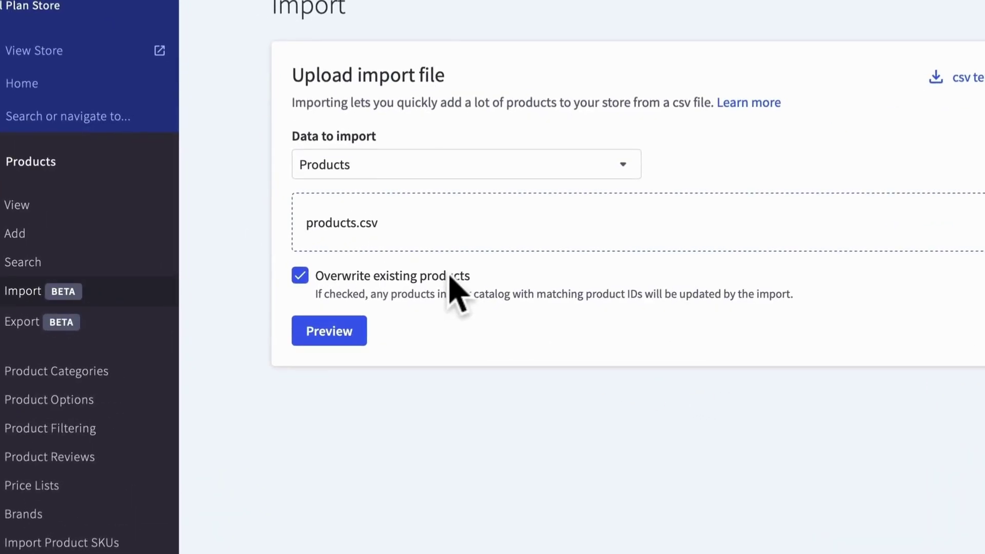
Step: Preview the rows and columns of products.csv and start the product import
{"action": "left_click", "coordinate": [334, 333]}
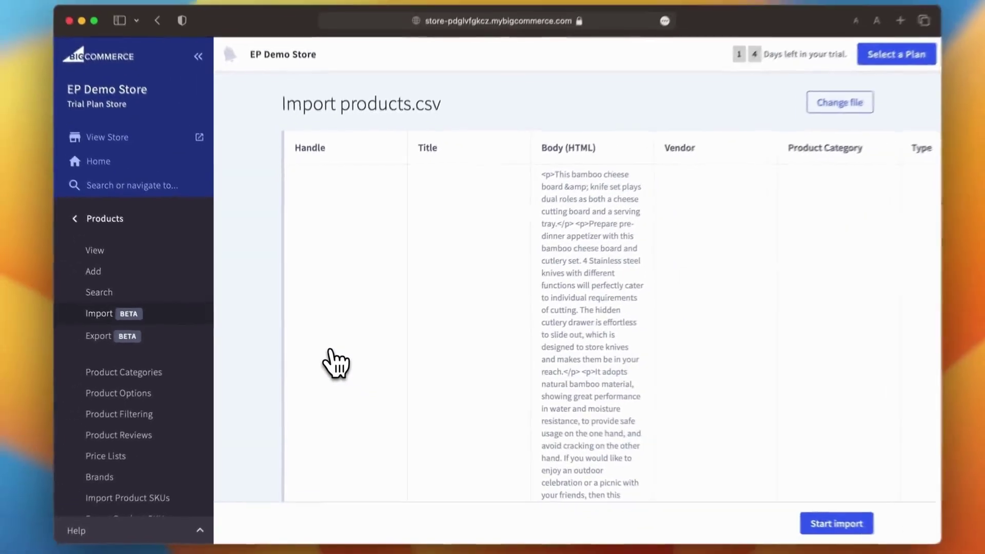
{"action": "scroll", "coordinate": [331, 353], "scroll_direction": "down", "scroll_amount": 5}
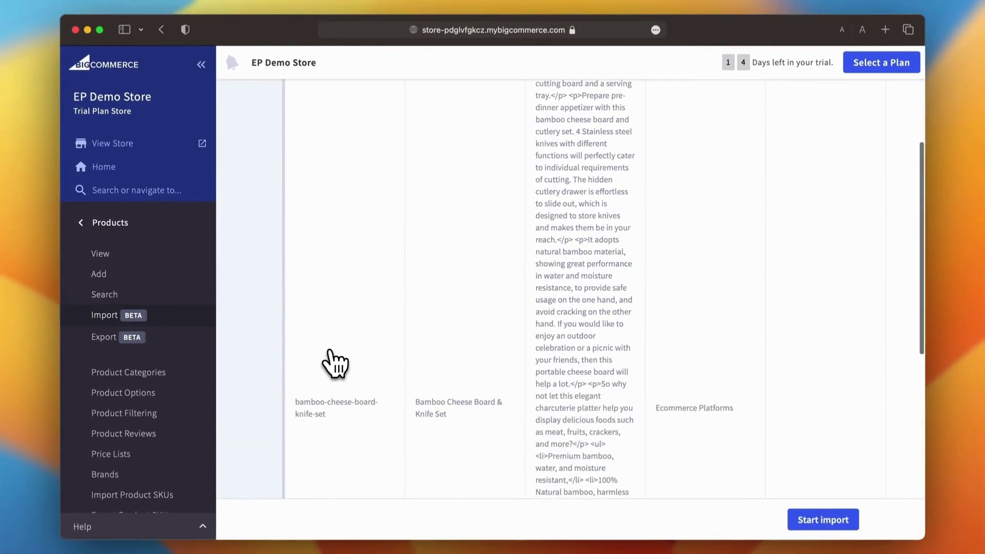
{"action": "scroll", "coordinate": [335, 363], "scroll_direction": "up", "scroll_amount": 5}
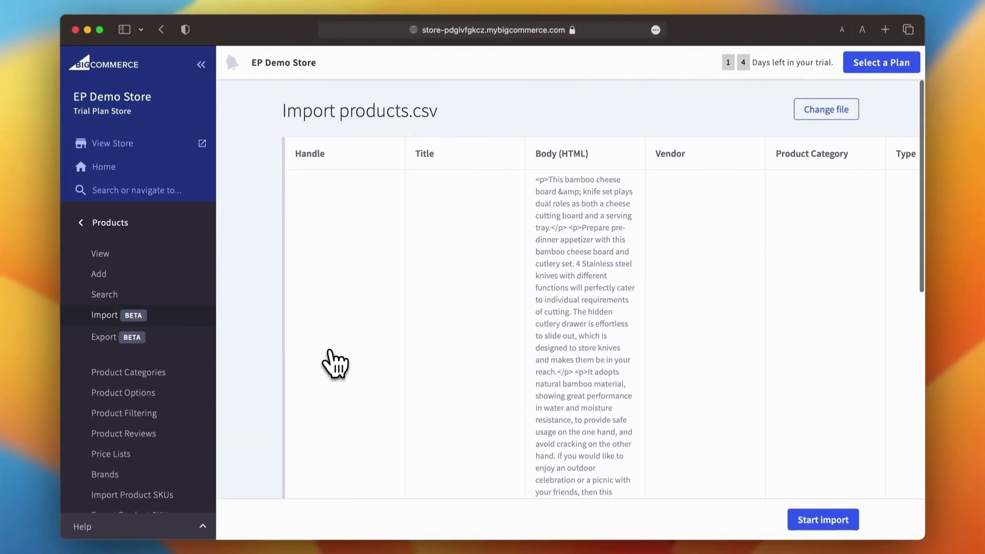
{"action": "scroll", "coordinate": [334, 364], "scroll_direction": "right", "scroll_amount": 10}
{"action": "scroll", "coordinate": [334, 363], "scroll_direction": "right", "scroll_amount": 5}
{"action": "scroll", "coordinate": [335, 363], "scroll_direction": "down", "scroll_amount": 5}
{"action": "scroll", "coordinate": [335, 363], "scroll_direction": "down", "scroll_amount": 3}
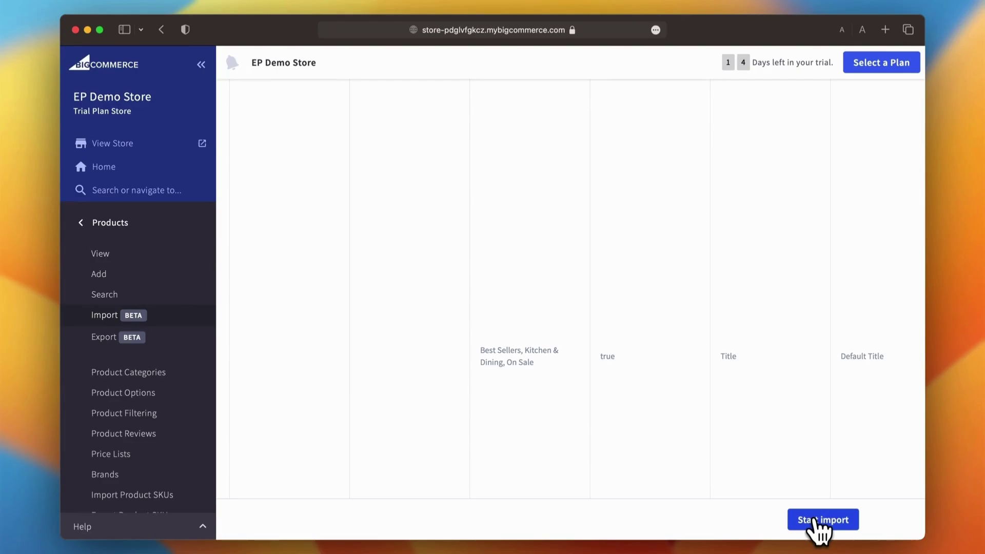
{"action": "left_click", "coordinate": [820, 522]}
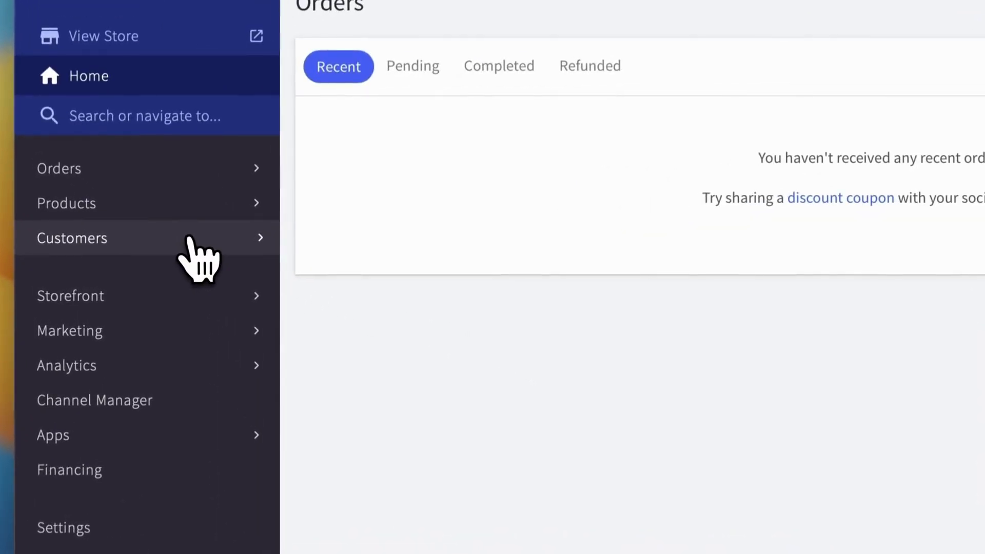
Step: Open the customer import, choose customers.csv from Downloads as the import file, and continue to the field linking form
{"action": "left_click", "coordinate": [190, 239]}
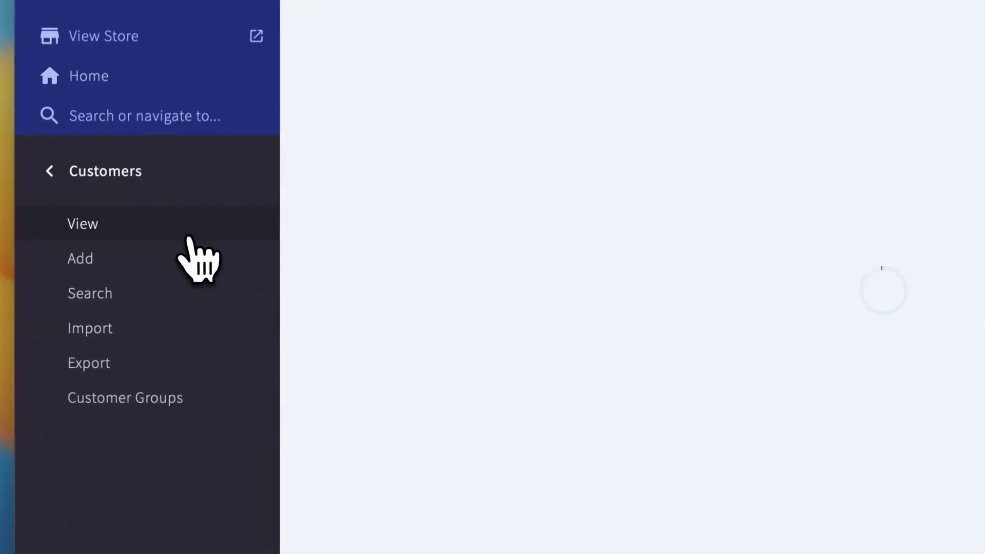
{"action": "left_click", "coordinate": [175, 330]}
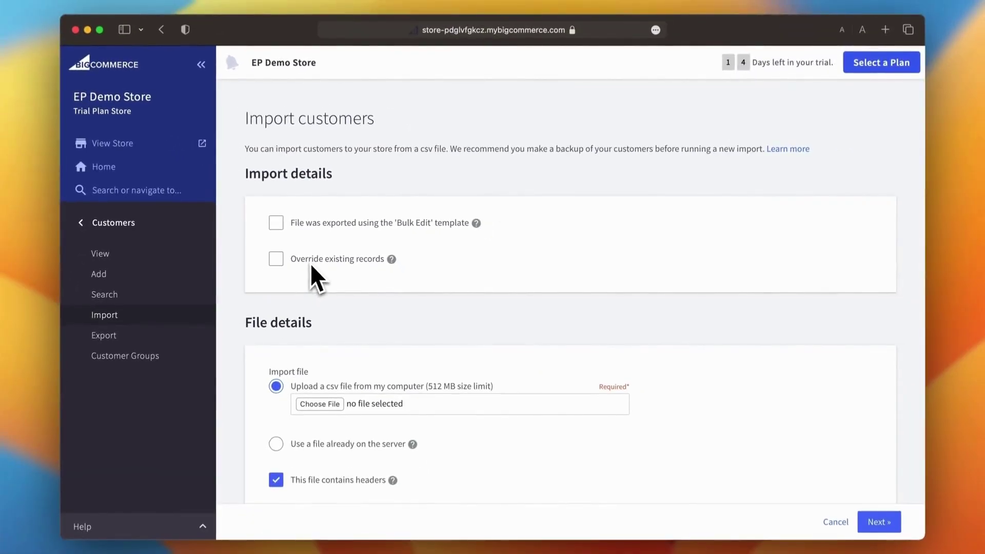
{"action": "scroll", "coordinate": [299, 303], "scroll_direction": "down", "scroll_amount": 5}
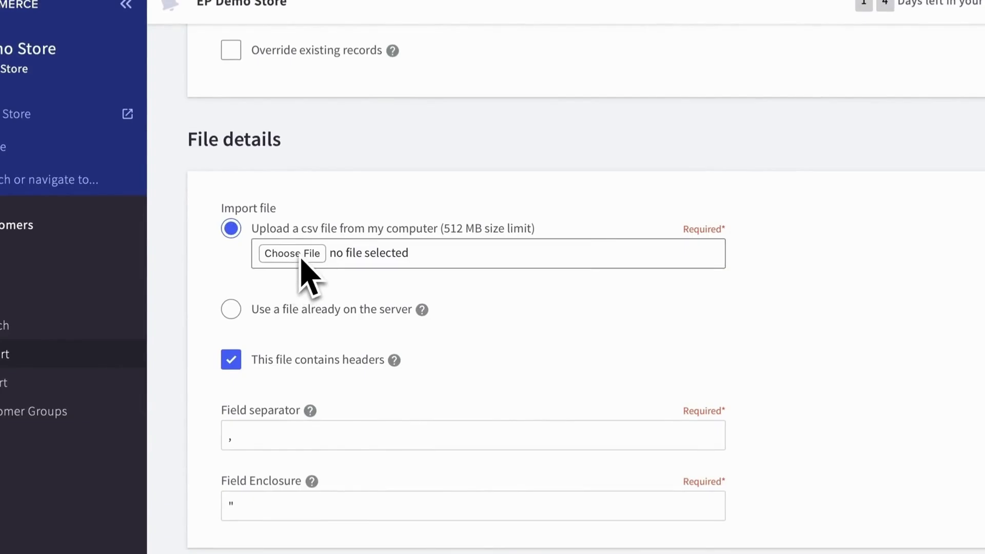
{"action": "left_click", "coordinate": [324, 265]}
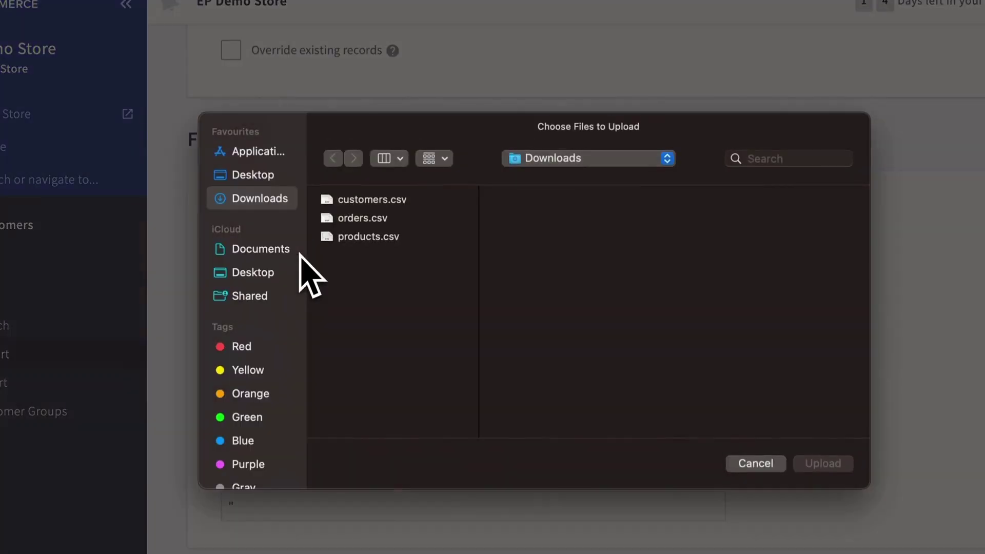
{"action": "left_click", "coordinate": [351, 198]}
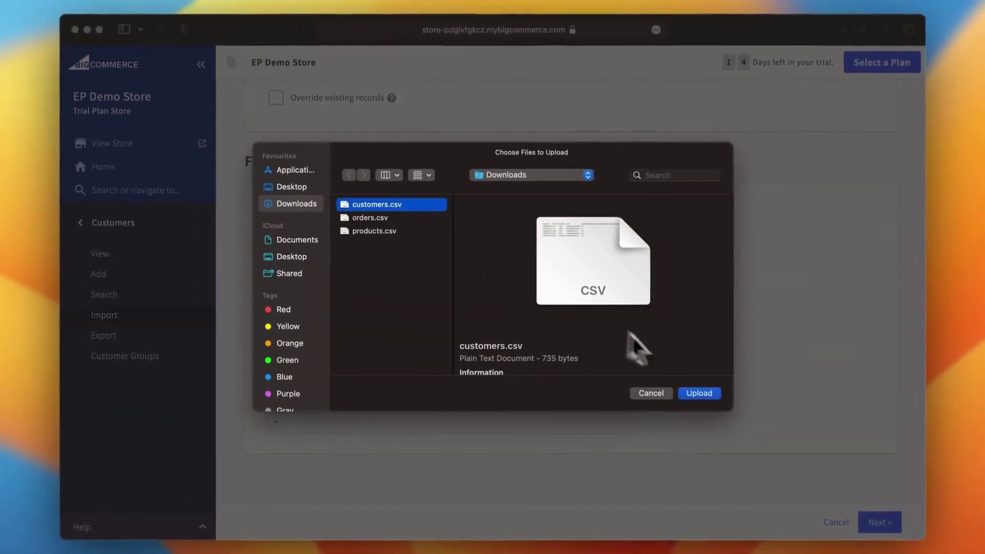
{"action": "left_click", "coordinate": [699, 392]}
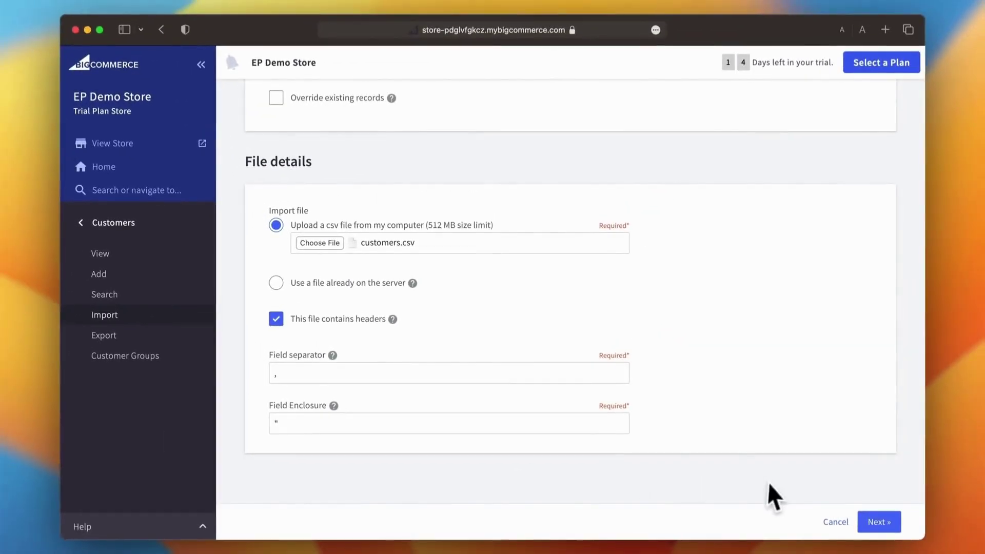
{"action": "left_click", "coordinate": [879, 522]}
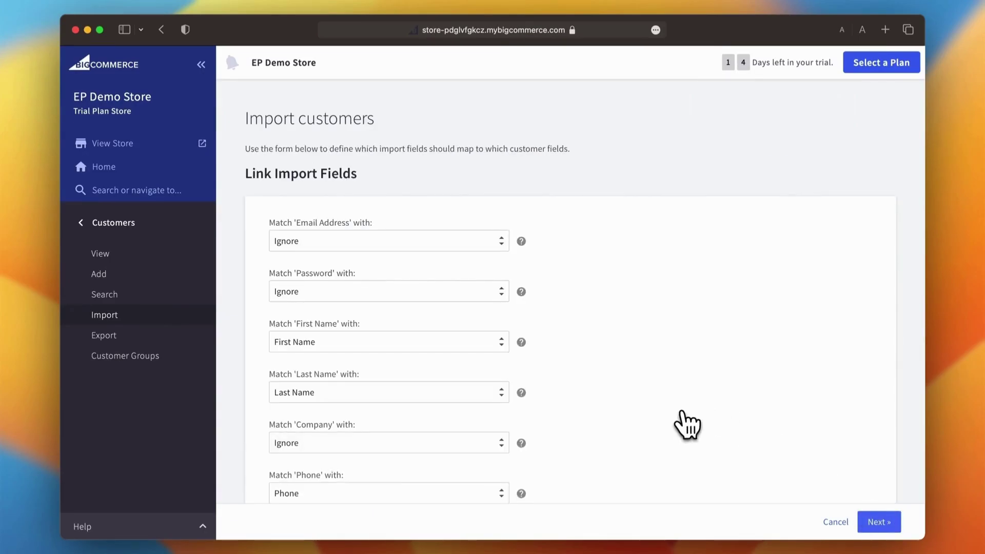
Step: Match the customer import's Email Address field with the Email column
{"action": "scroll", "coordinate": [688, 425], "scroll_direction": "down", "scroll_amount": 4}
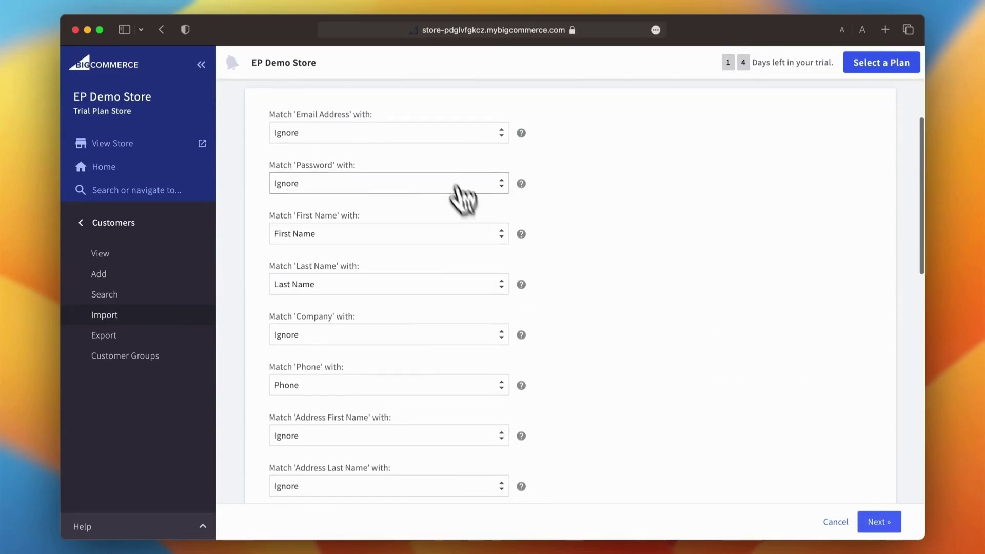
{"action": "left_click", "coordinate": [447, 136]}
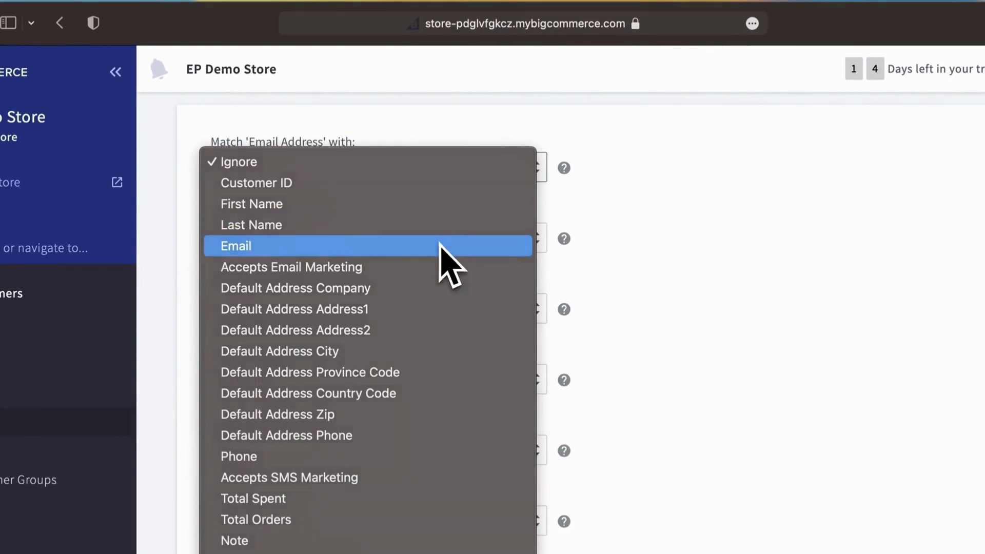
{"action": "left_click", "coordinate": [440, 245]}
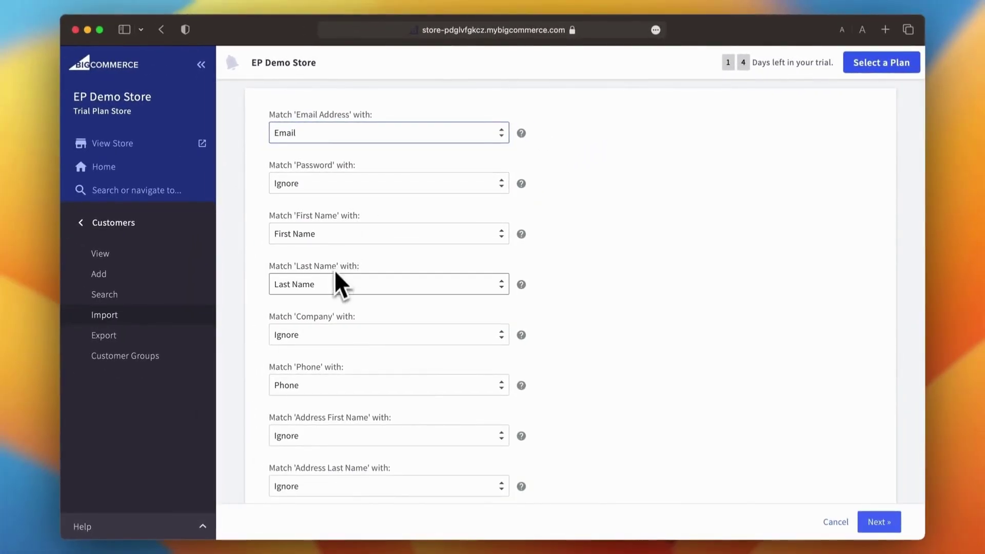
Step: Keep the remaining customer field matches as they are, run the customer import, and open the customer list
{"action": "scroll", "coordinate": [338, 386], "scroll_direction": "down", "scroll_amount": 5}
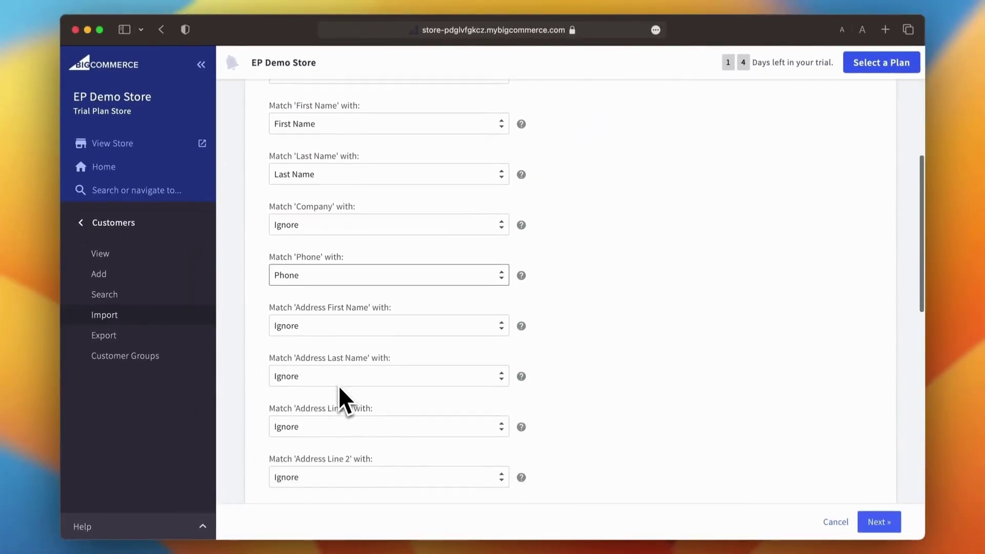
{"action": "scroll", "coordinate": [339, 386], "scroll_direction": "down", "scroll_amount": 10}
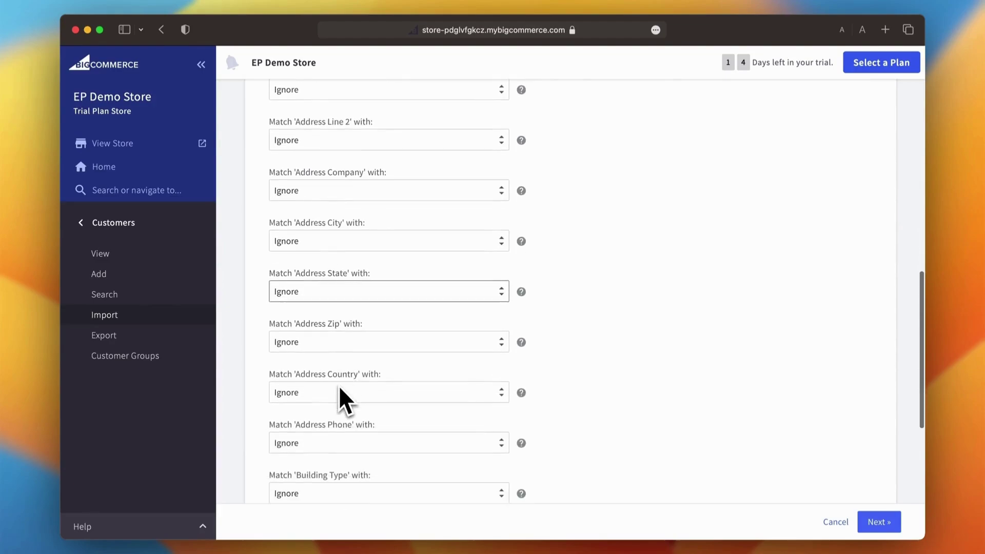
{"action": "scroll", "coordinate": [339, 386], "scroll_direction": "down", "scroll_amount": 7}
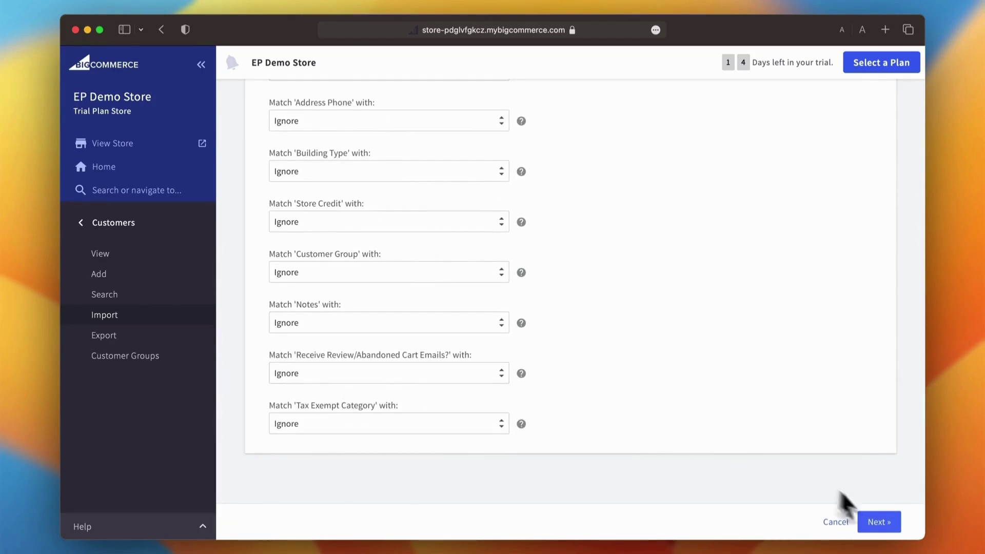
{"action": "left_click", "coordinate": [887, 528]}
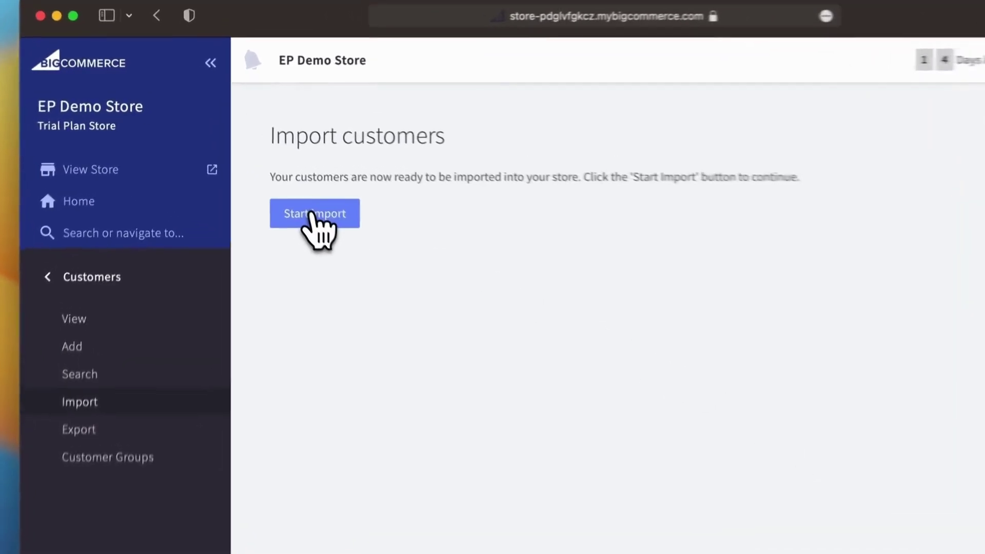
{"action": "left_click", "coordinate": [275, 177]}
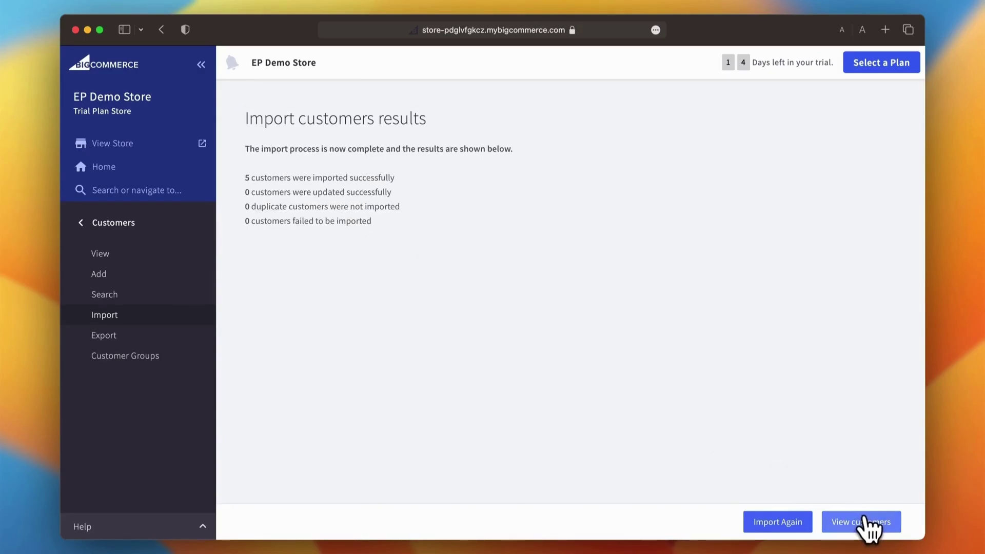
{"action": "left_click", "coordinate": [865, 523]}
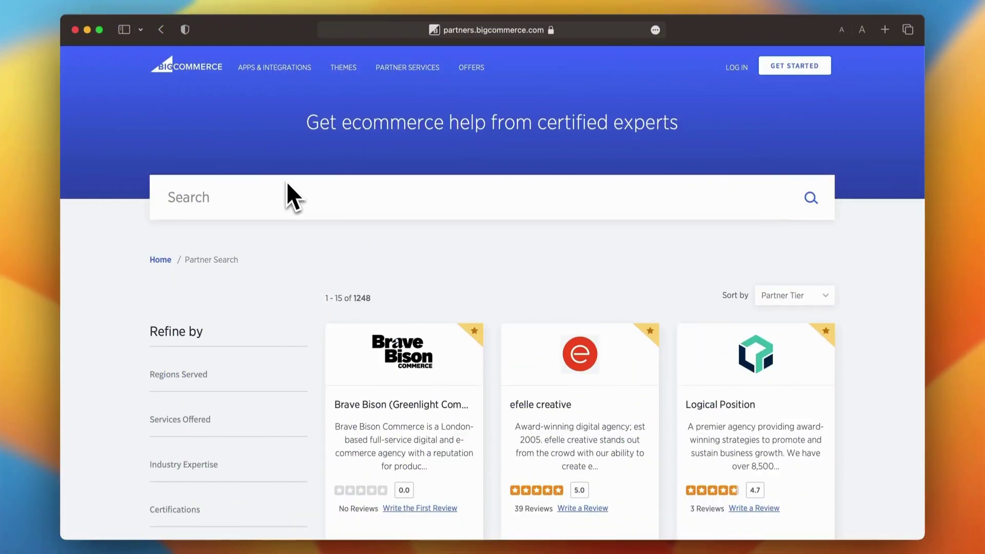
Step: Filter the BigCommerce partner directory to partners whose Services Offered include Store Migration
{"action": "scroll", "coordinate": [287, 185], "scroll_direction": "down", "scroll_amount": 5}
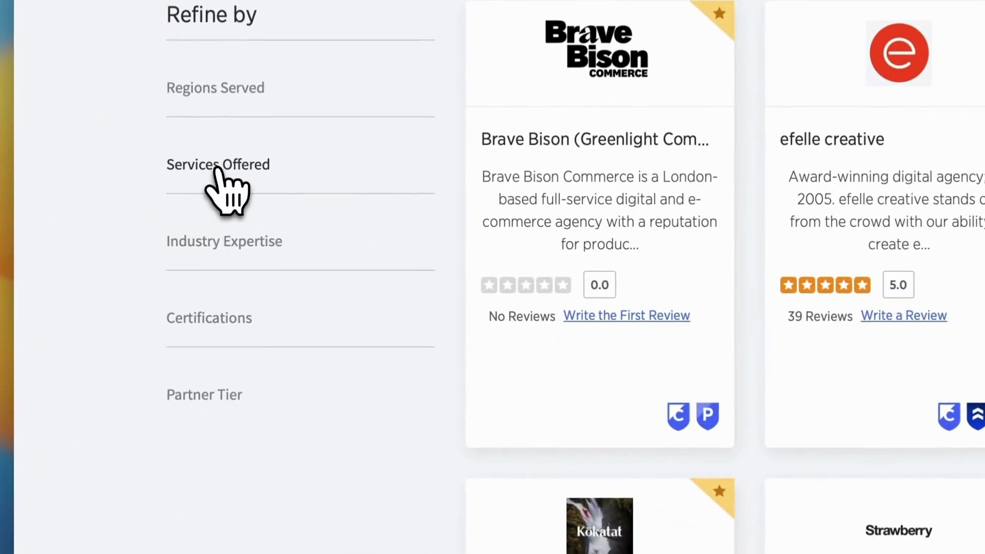
{"action": "left_click", "coordinate": [180, 213]}
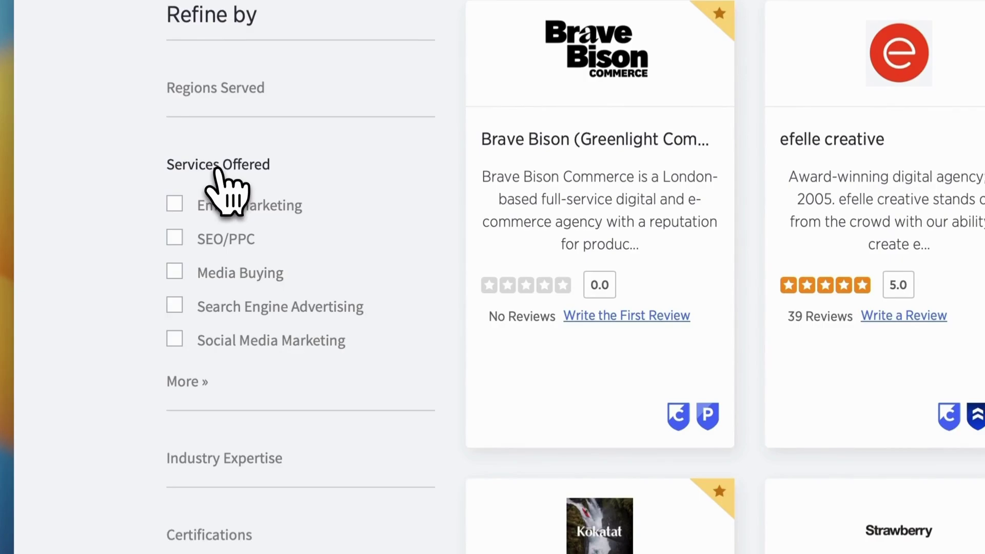
{"action": "left_click", "coordinate": [188, 382]}
{"action": "scroll", "coordinate": [188, 382], "scroll_direction": "down", "scroll_amount": 2}
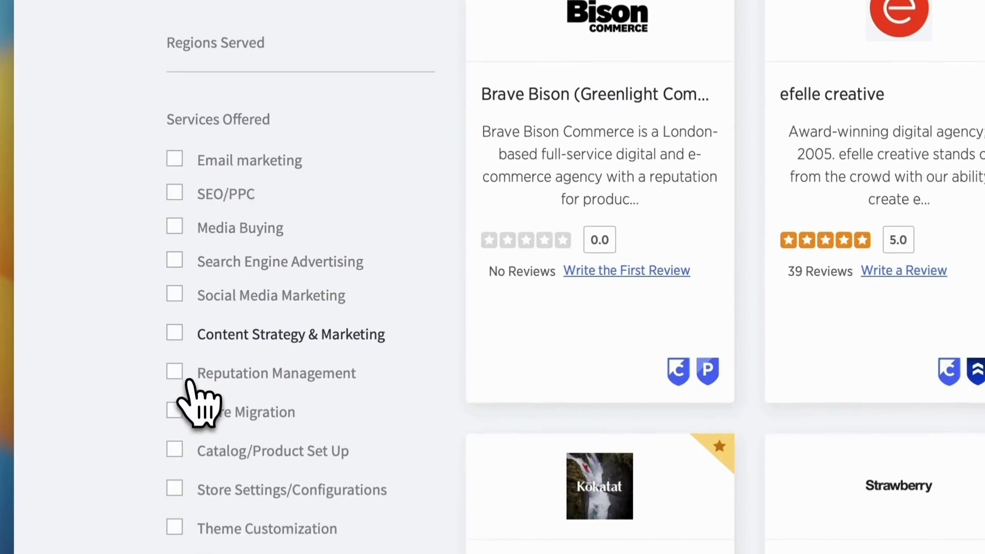
{"action": "scroll", "coordinate": [189, 382], "scroll_direction": "down", "scroll_amount": 2}
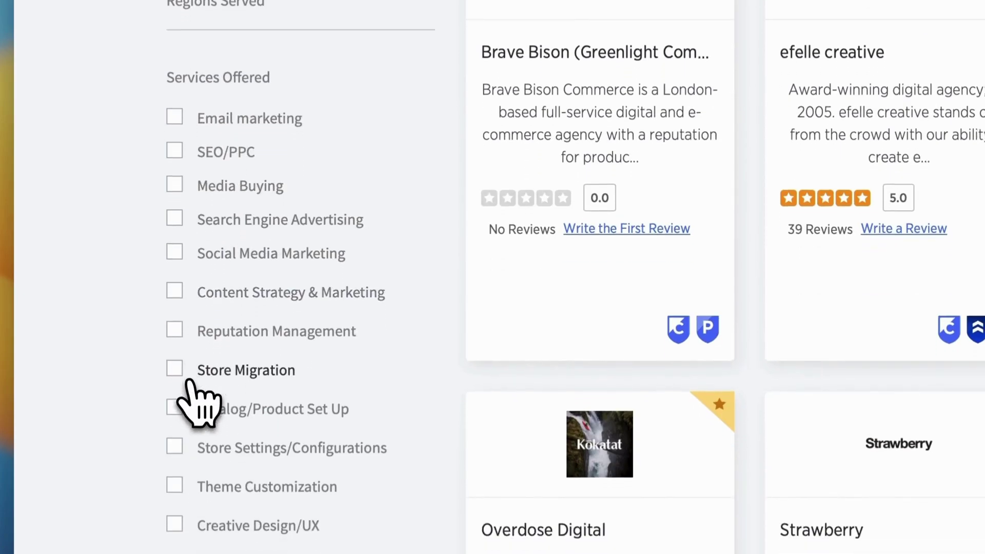
{"action": "left_click", "coordinate": [224, 372]}
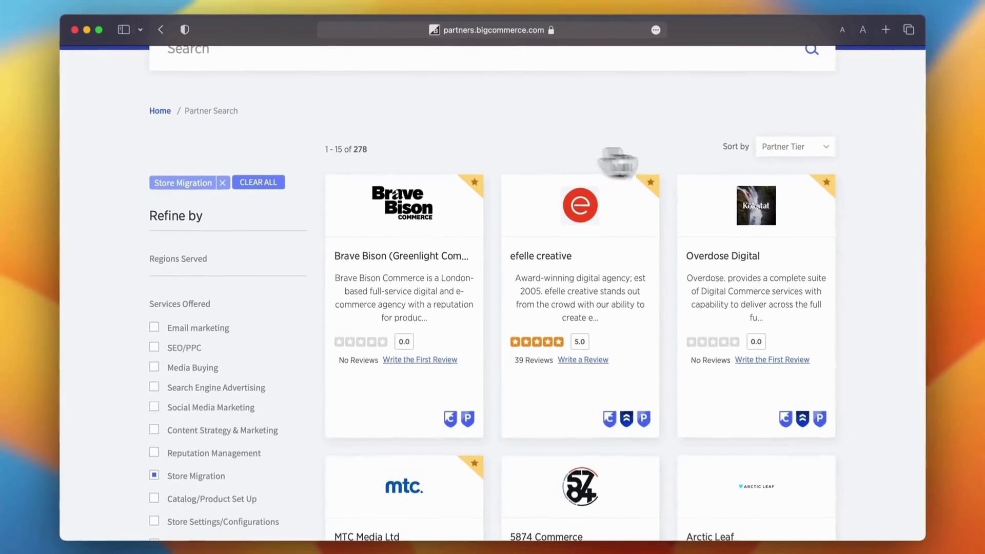
Step: Check the sort options for the partner results and browse the Store Migration partner listings
{"action": "left_click", "coordinate": [788, 147]}
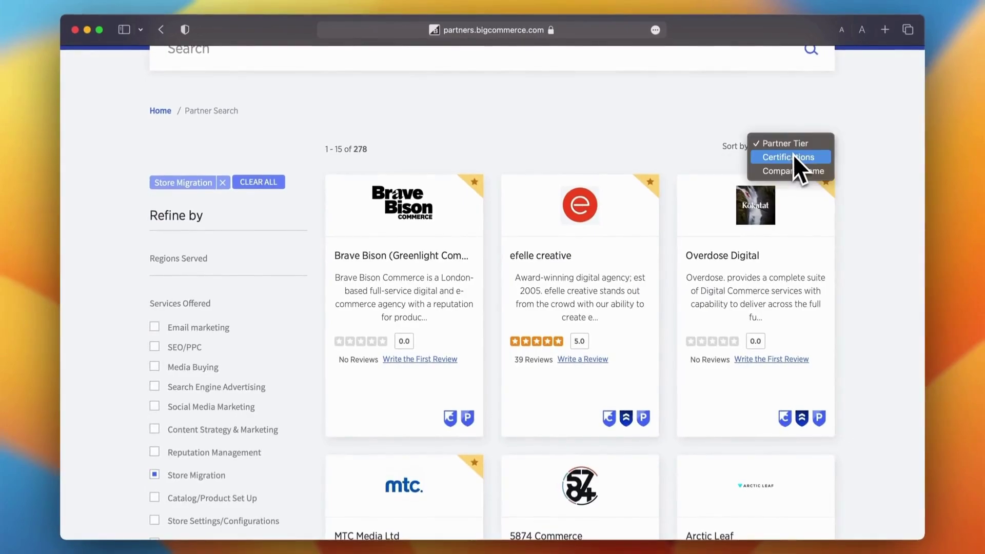
{"action": "left_click", "coordinate": [857, 178]}
{"action": "scroll", "coordinate": [853, 345], "scroll_direction": "down", "scroll_amount": 5}
{"action": "scroll", "coordinate": [862, 346], "scroll_direction": "down", "scroll_amount": 8}
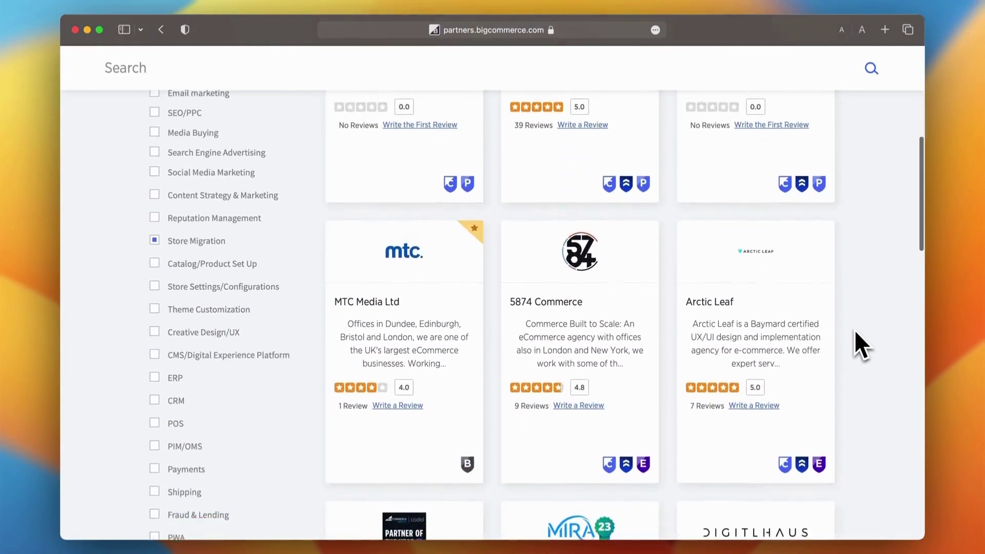